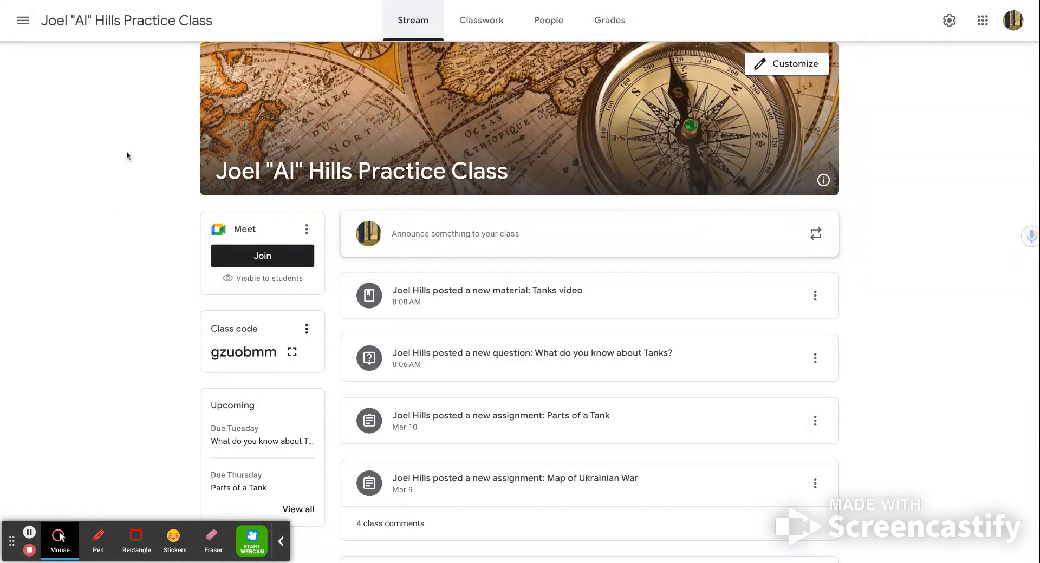
# Step: Look through the main menu's class list and the Stream page's Meet, class code, upcoming work and posts
pyautogui.click(22, 25)
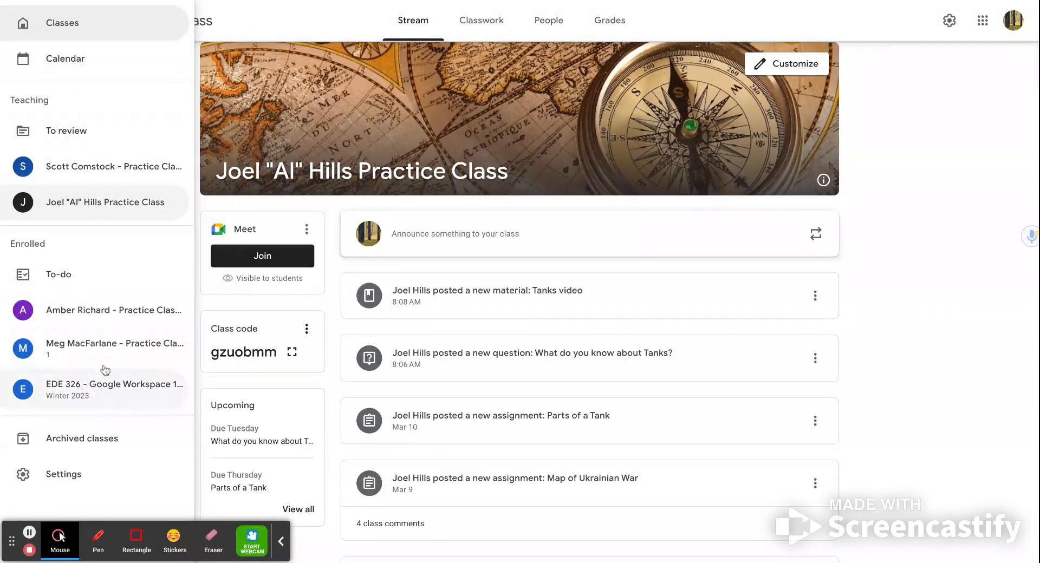
pyautogui.click(299, 12)
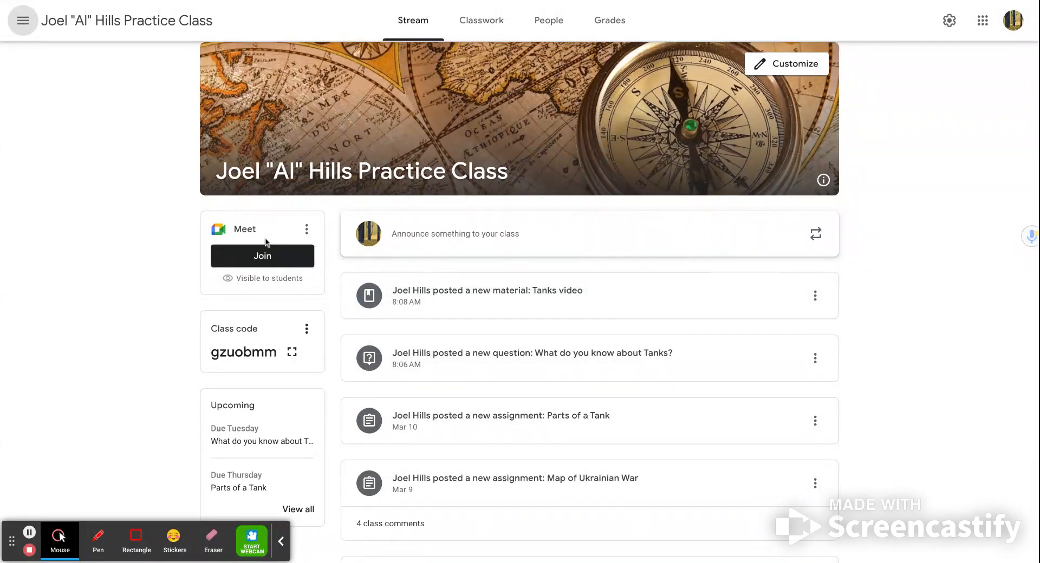
pyautogui.scroll(1, 251, 329)
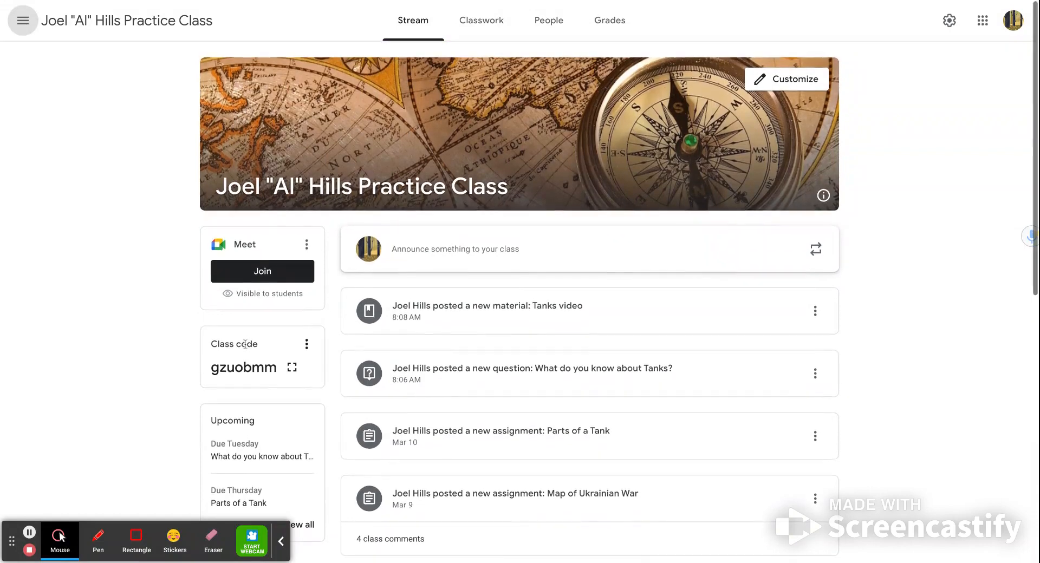
pyautogui.scroll(-3, 255, 442)
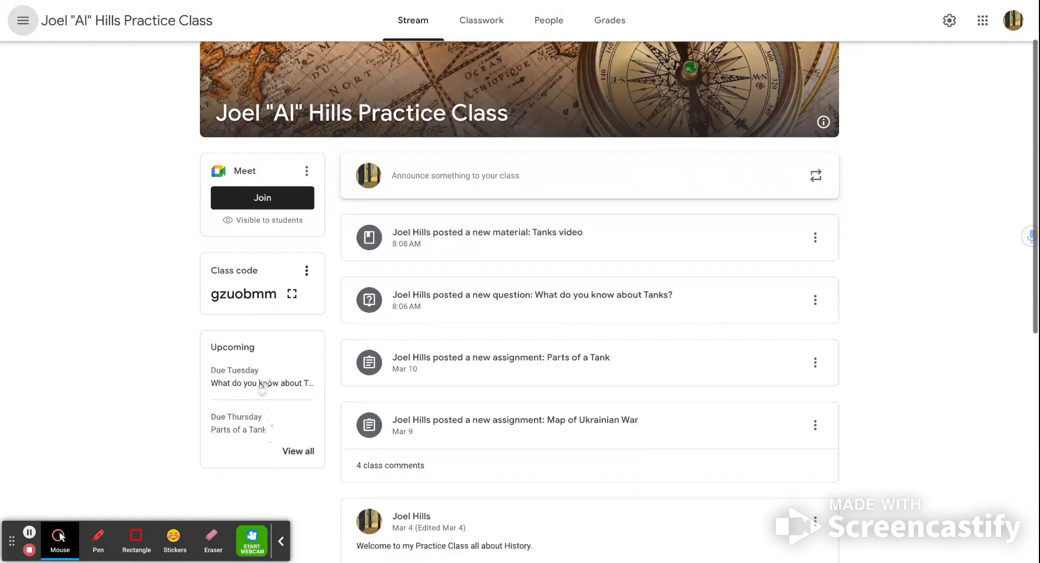
pyautogui.scroll(1, 265, 426)
pyautogui.scroll(2, 264, 425)
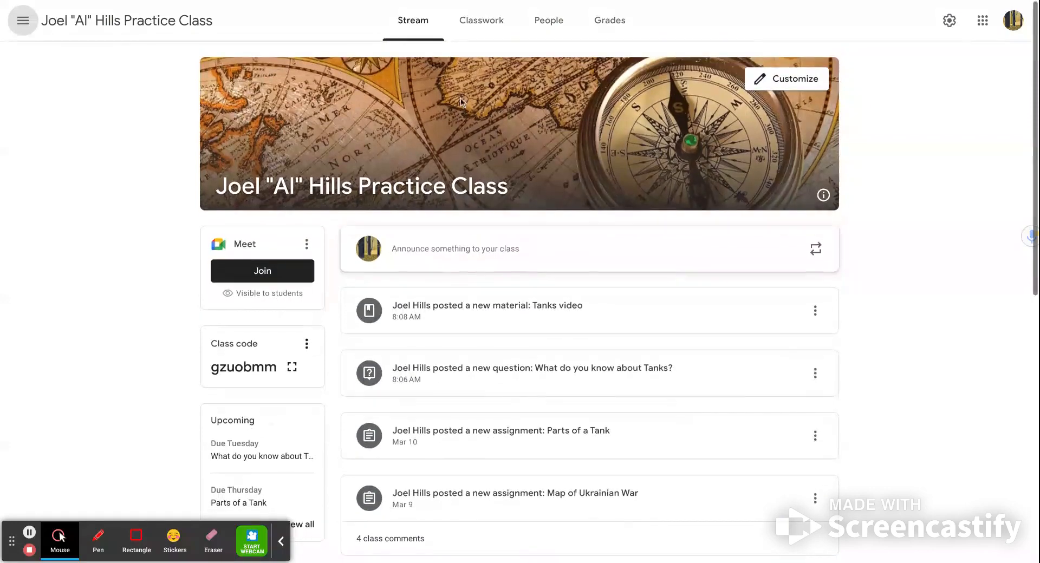
# Step: Go to the class's Classwork page and open a new blank assignment from the creatable item types
pyautogui.click(492, 28)
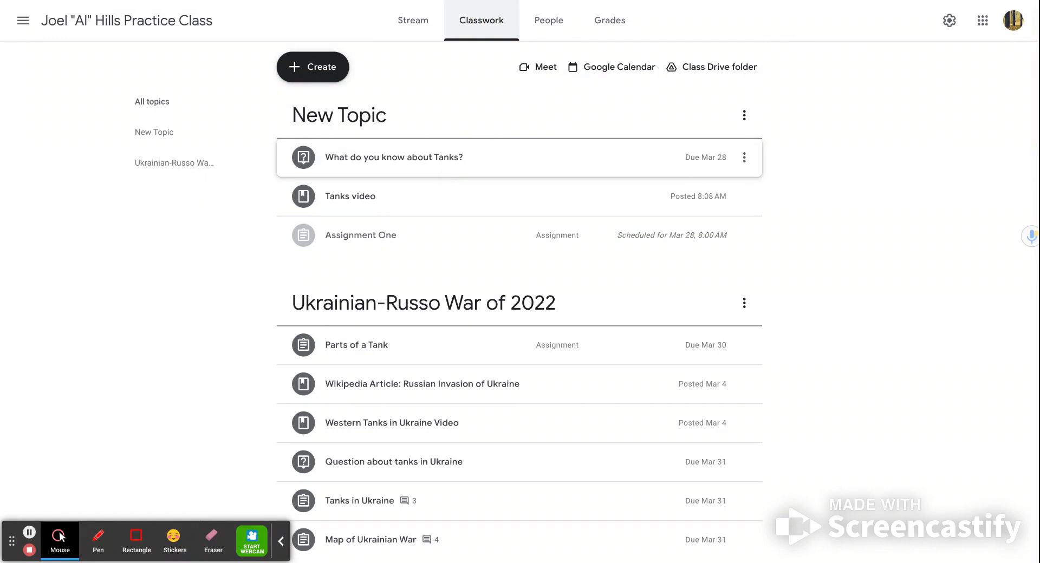
pyautogui.click(310, 72)
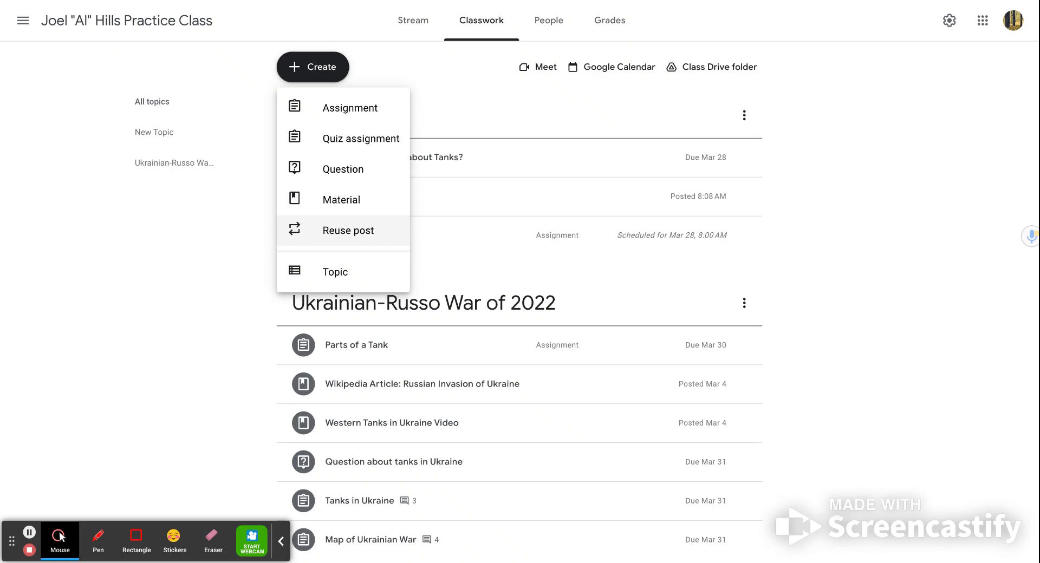
pyautogui.click(350, 108)
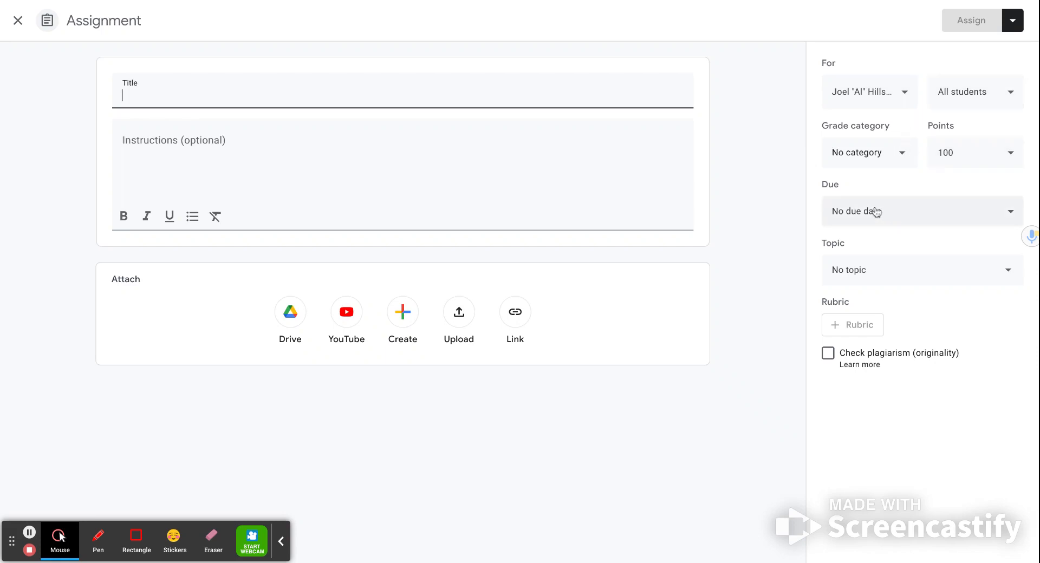
# Step: Review the blank assignment's topic choices, rubric setting and posting options, and close the form without creating anything
pyautogui.click(876, 272)
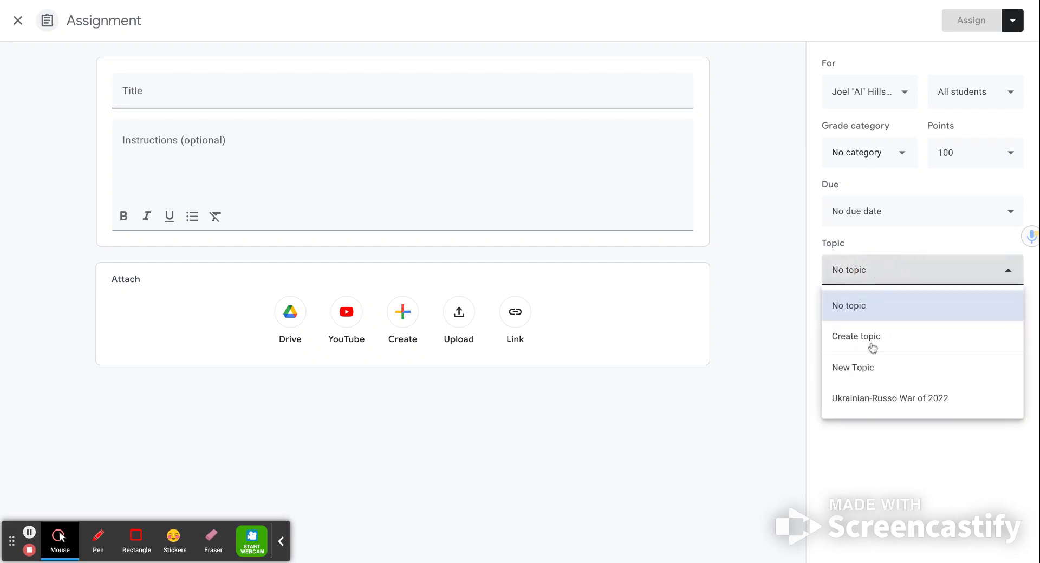
pyautogui.click(866, 444)
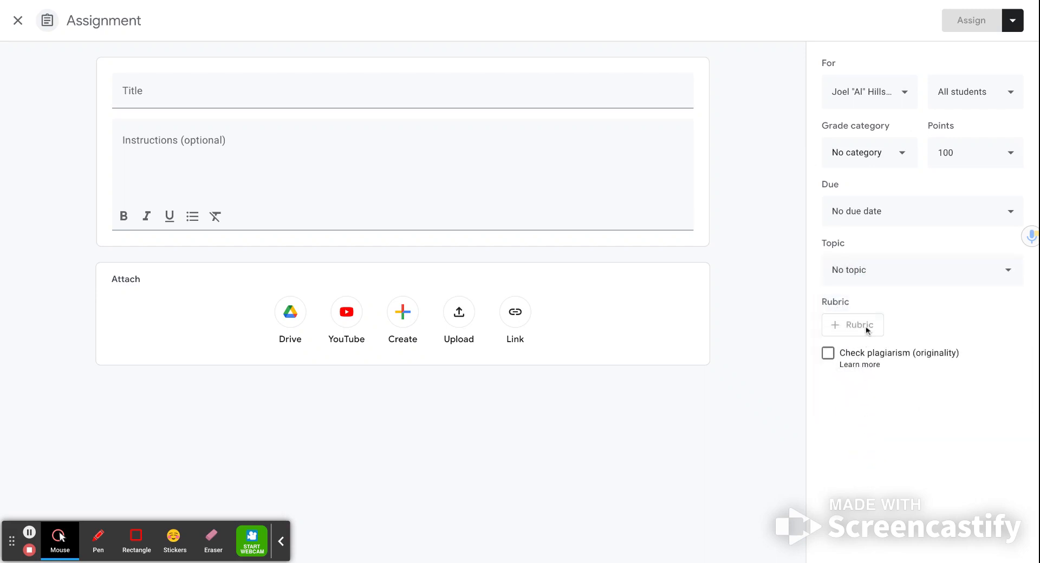
pyautogui.click(867, 330)
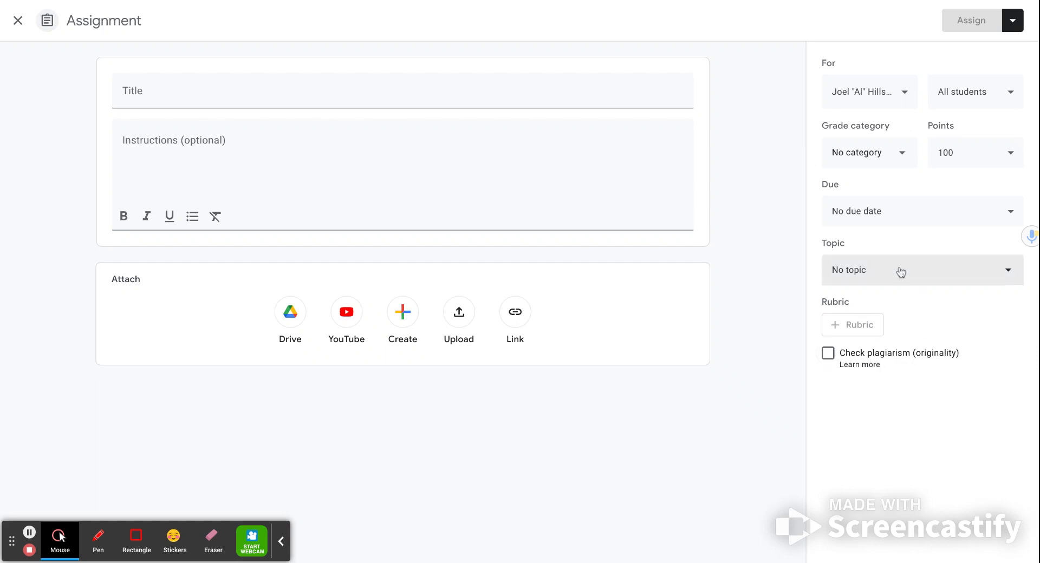
pyautogui.click(1013, 19)
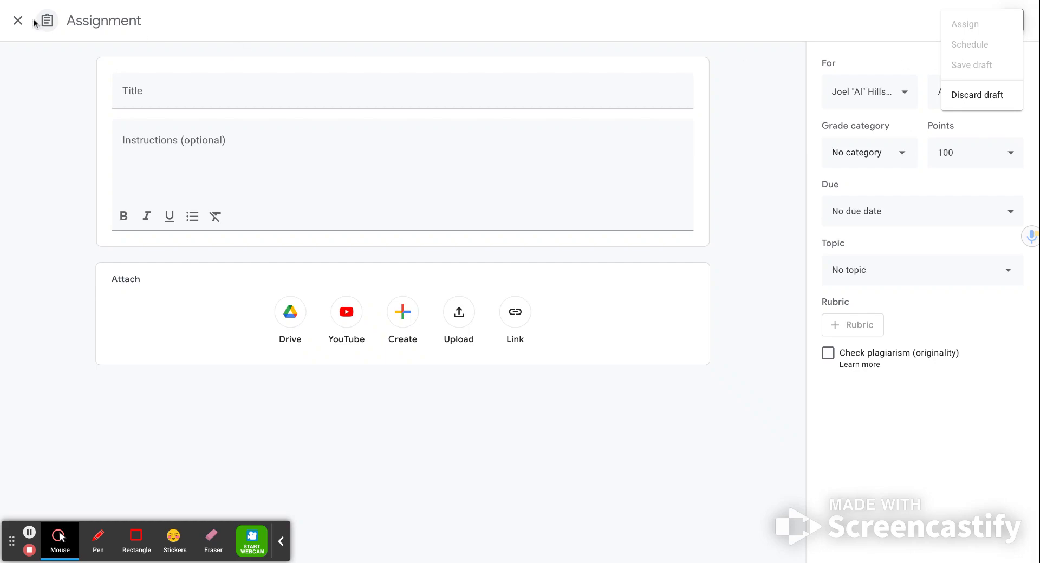
pyautogui.click(18, 22)
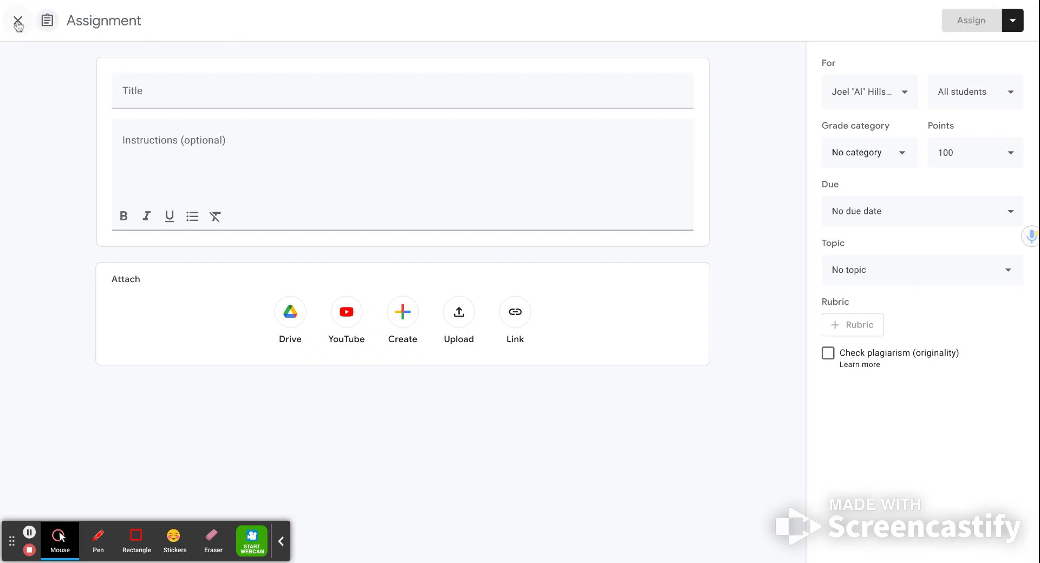
pyautogui.click(18, 23)
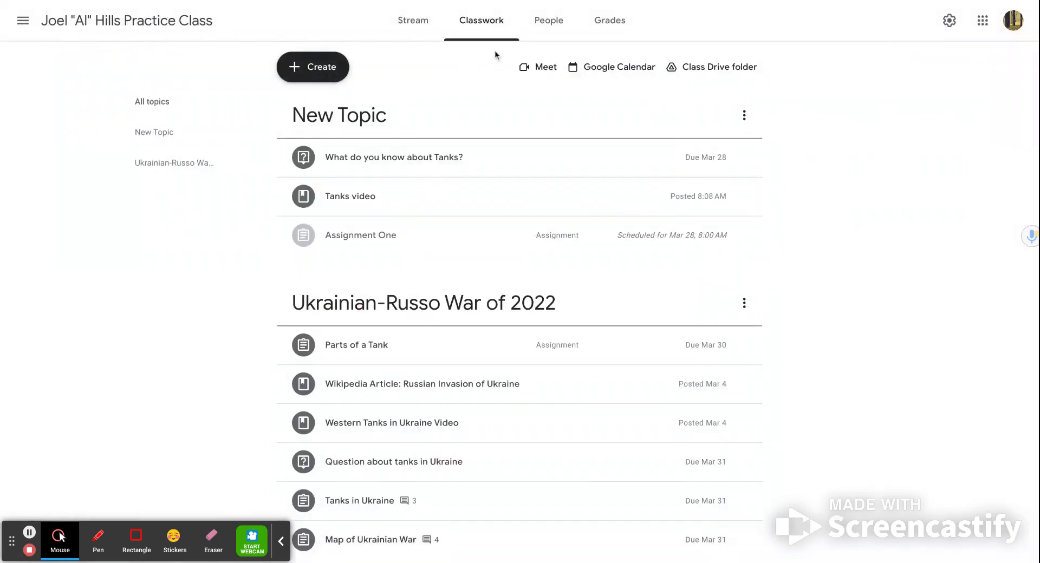
# Step: Go to the class's People page and view the options available for the co-teacher
pyautogui.click(545, 30)
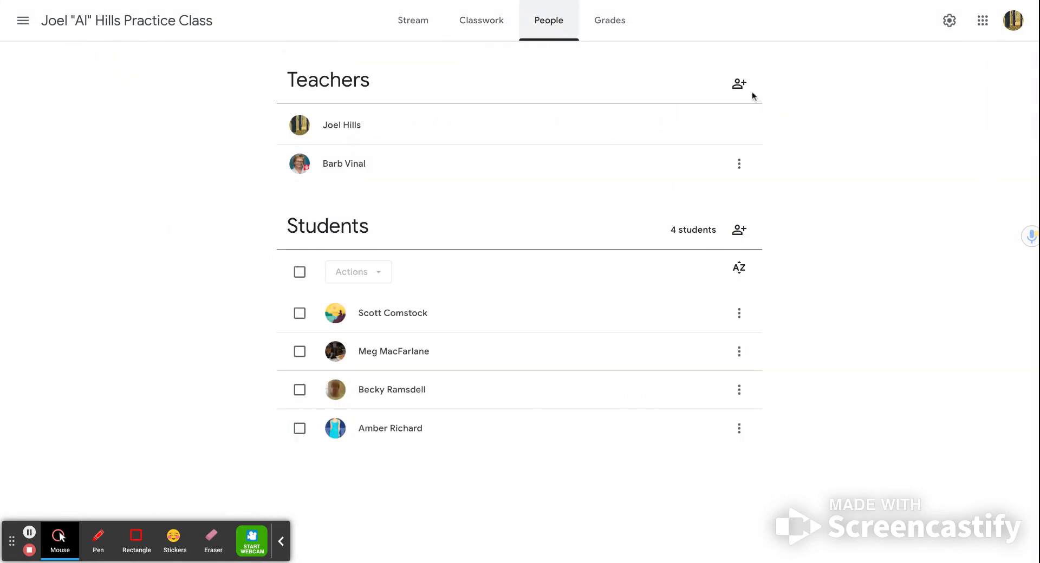
pyautogui.click(738, 170)
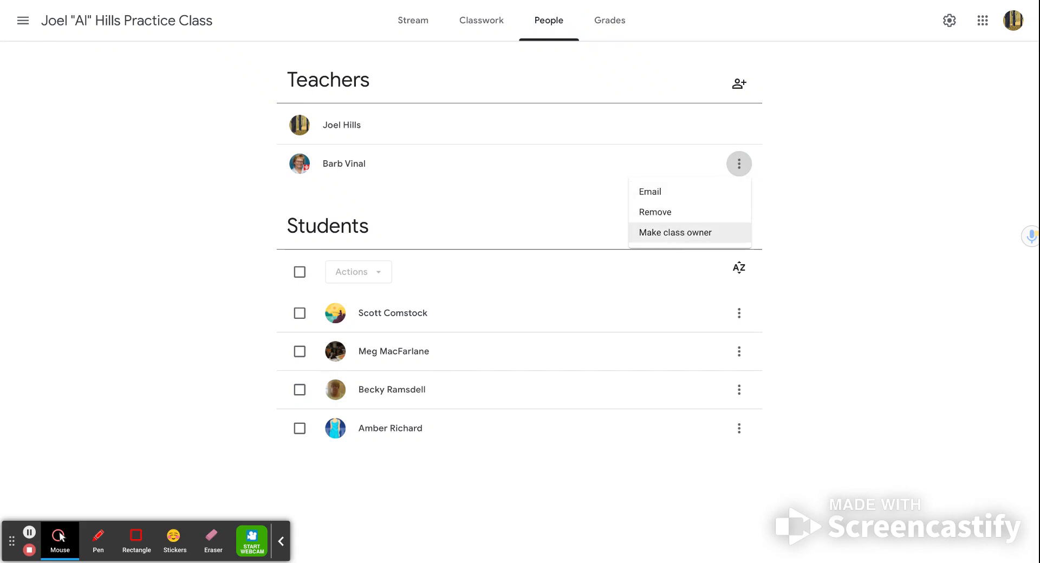
pyautogui.click(805, 214)
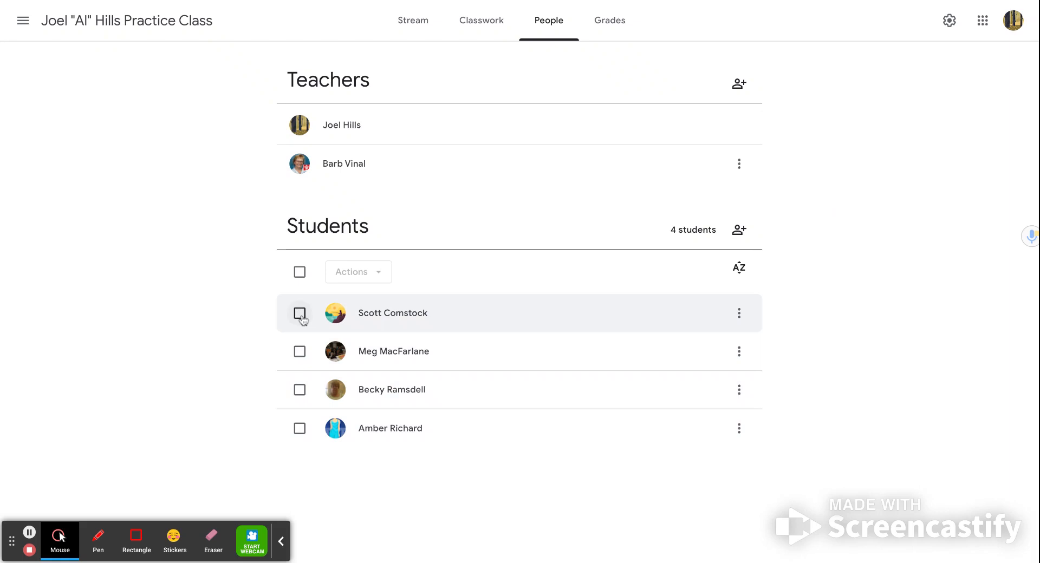
# Step: Select all students in the class and view the bulk actions available for them
pyautogui.click(300, 272)
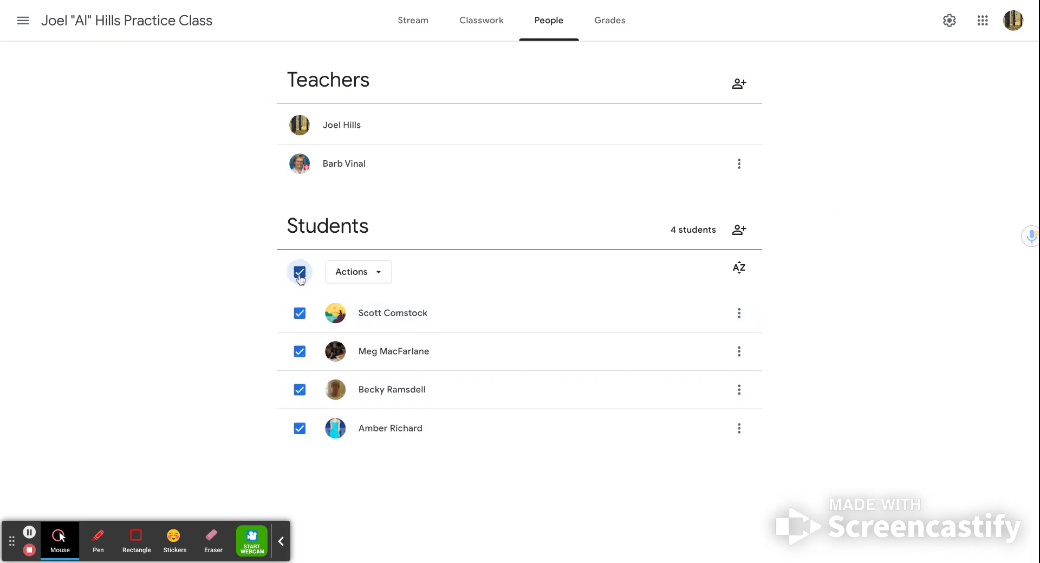
pyautogui.click(360, 274)
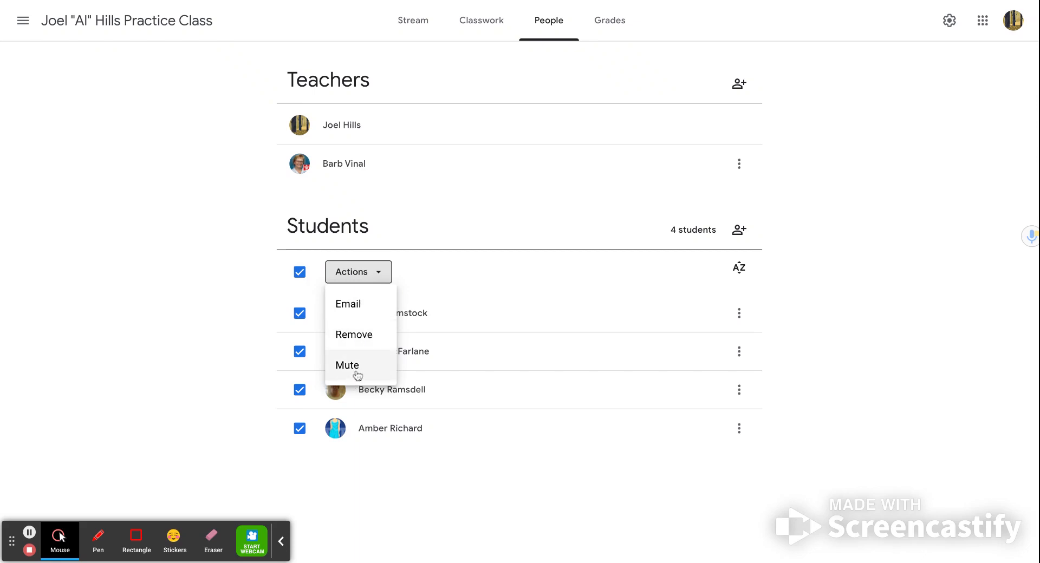
pyautogui.click(344, 478)
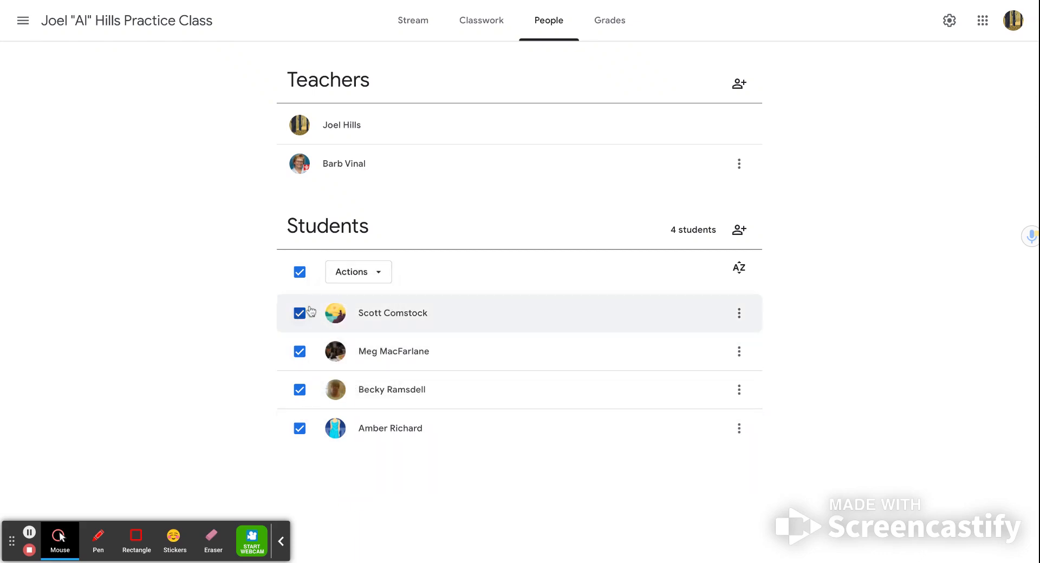
# Step: Clear the selection of all students and view the individual options for the first student listed
pyautogui.click(300, 272)
pyautogui.click(300, 273)
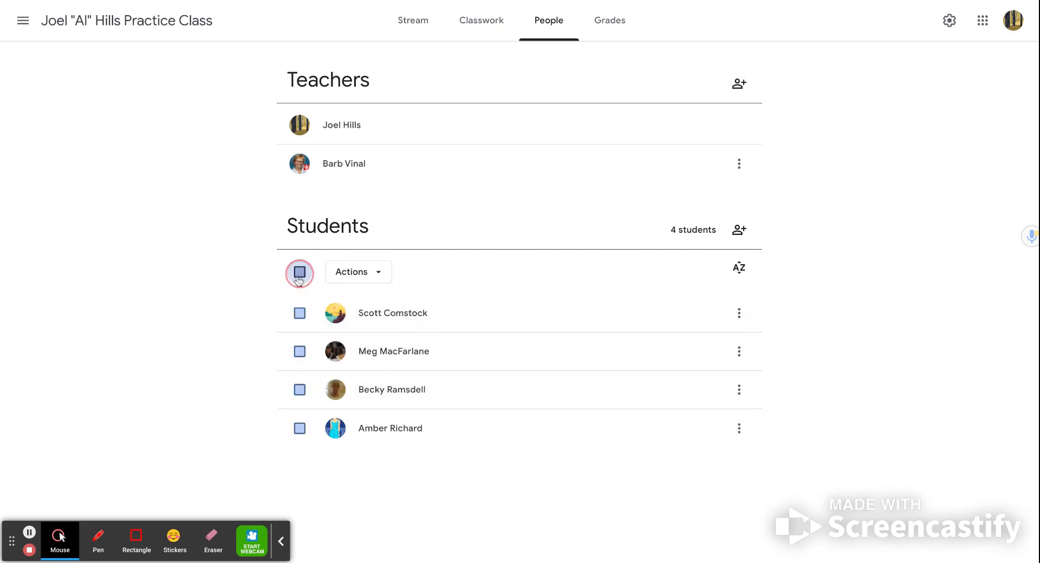
pyautogui.click(299, 351)
pyautogui.click(300, 313)
pyautogui.click(300, 272)
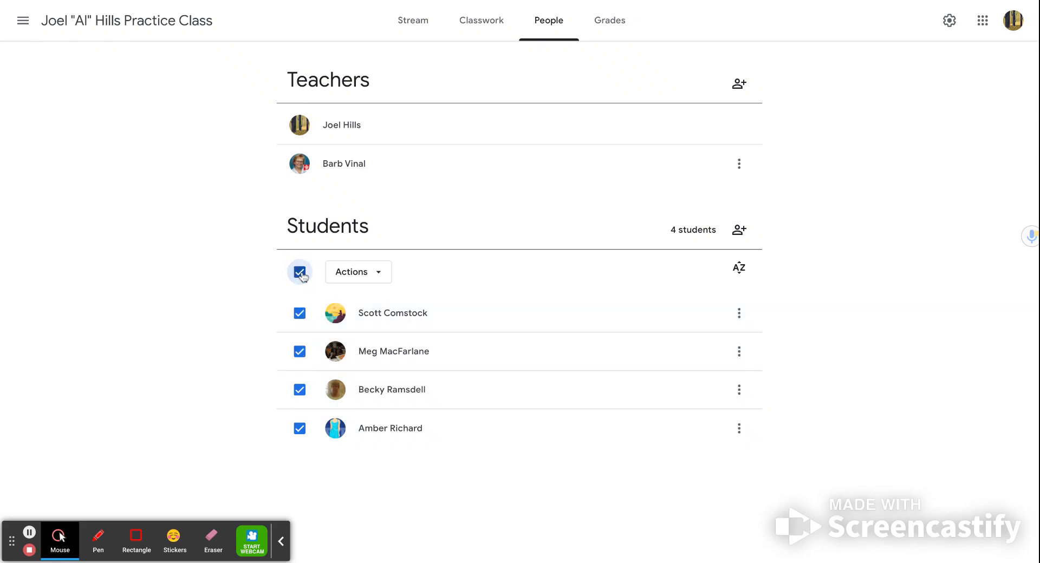
pyautogui.click(299, 272)
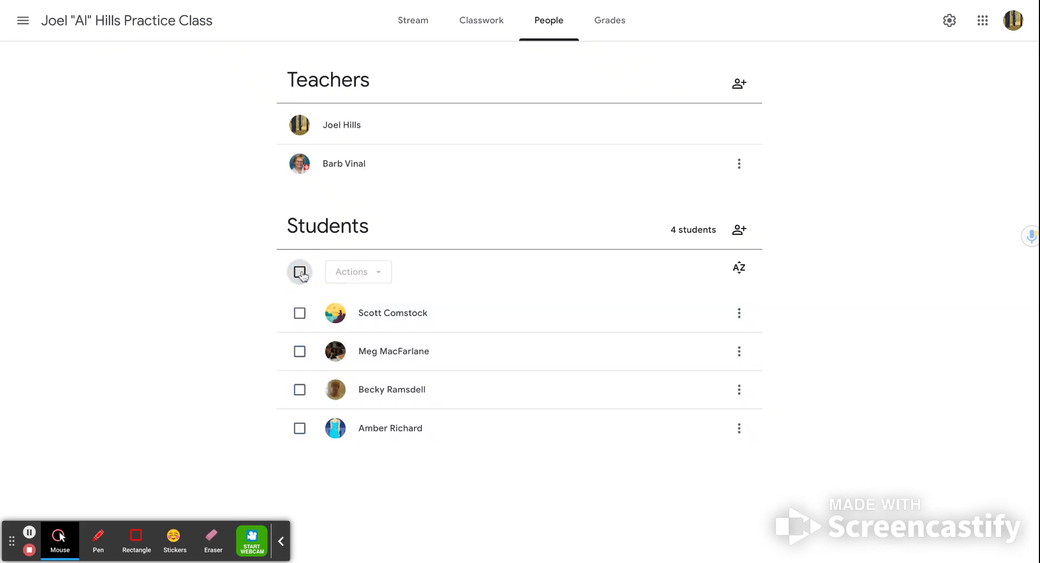
pyautogui.click(740, 316)
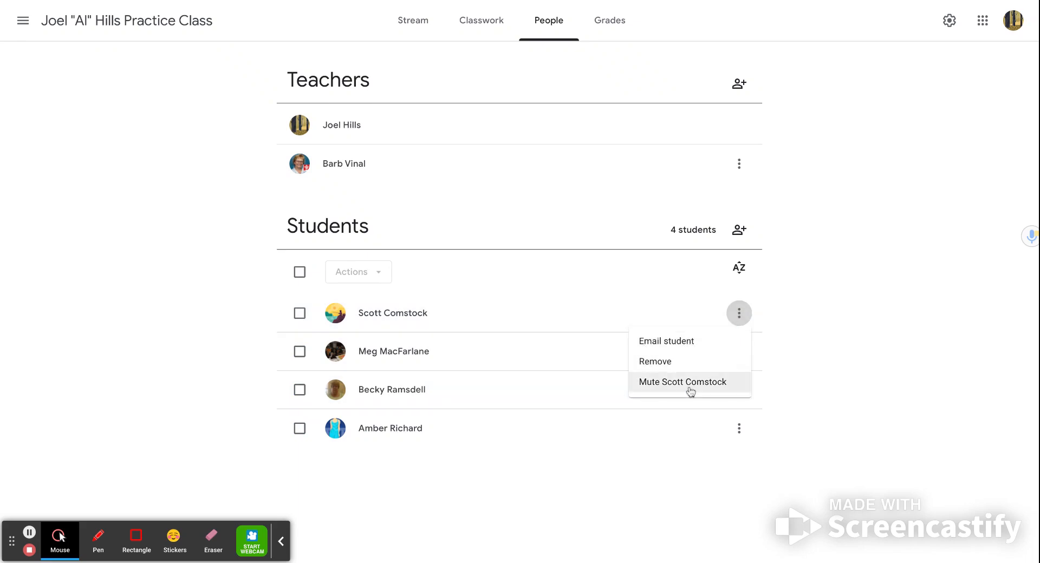
pyautogui.click(660, 470)
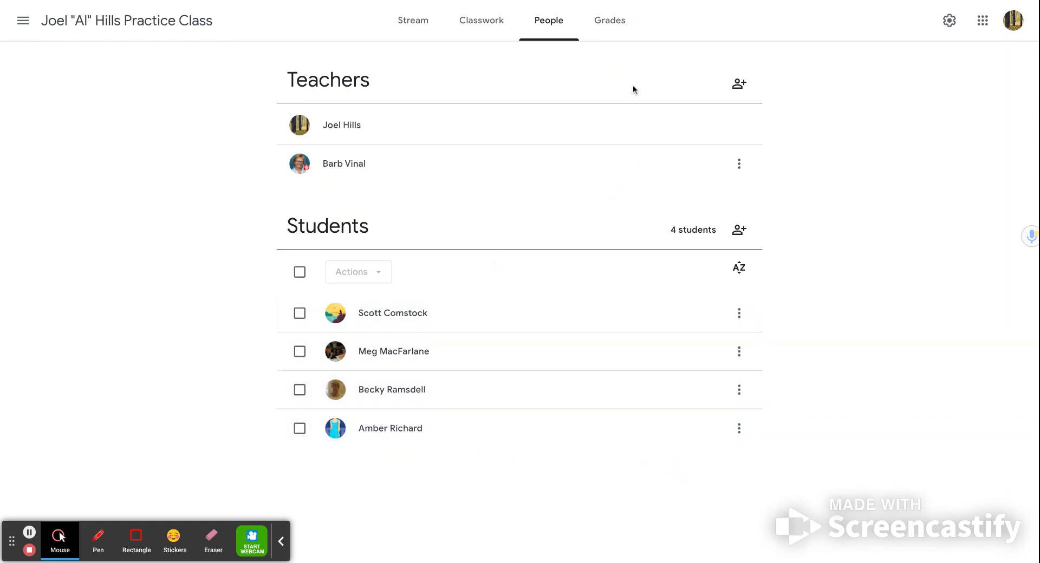
# Step: Examine the Grades page and the last student's submission options for the tanks question, and return to the Stream
pyautogui.click(614, 31)
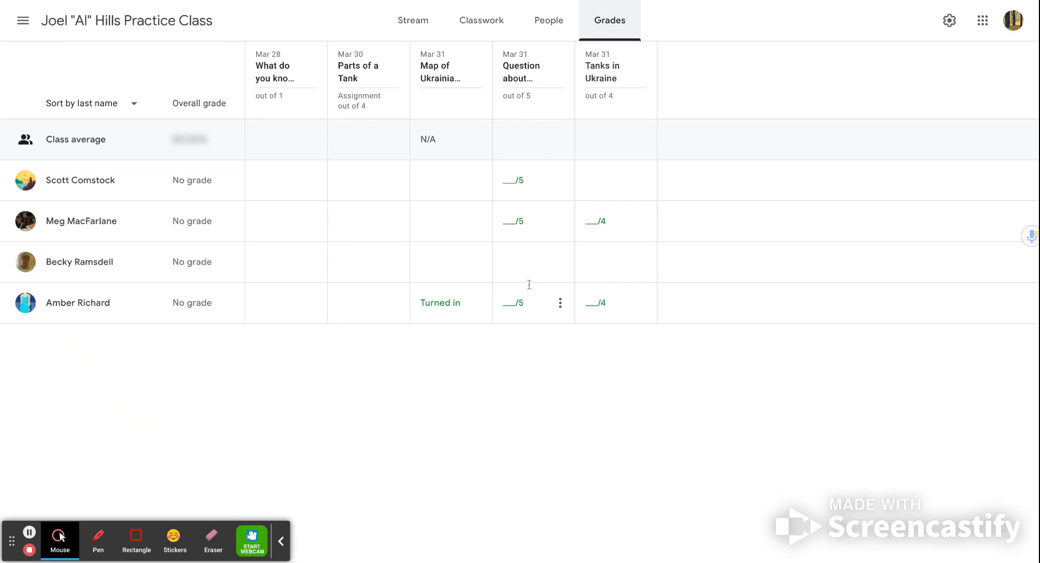
pyautogui.click(561, 305)
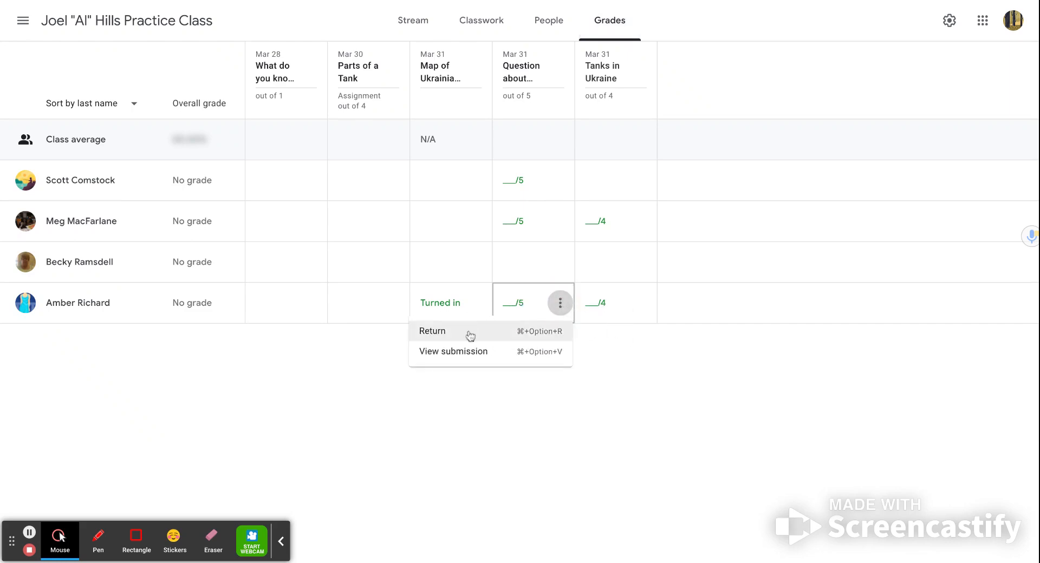
pyautogui.click(561, 305)
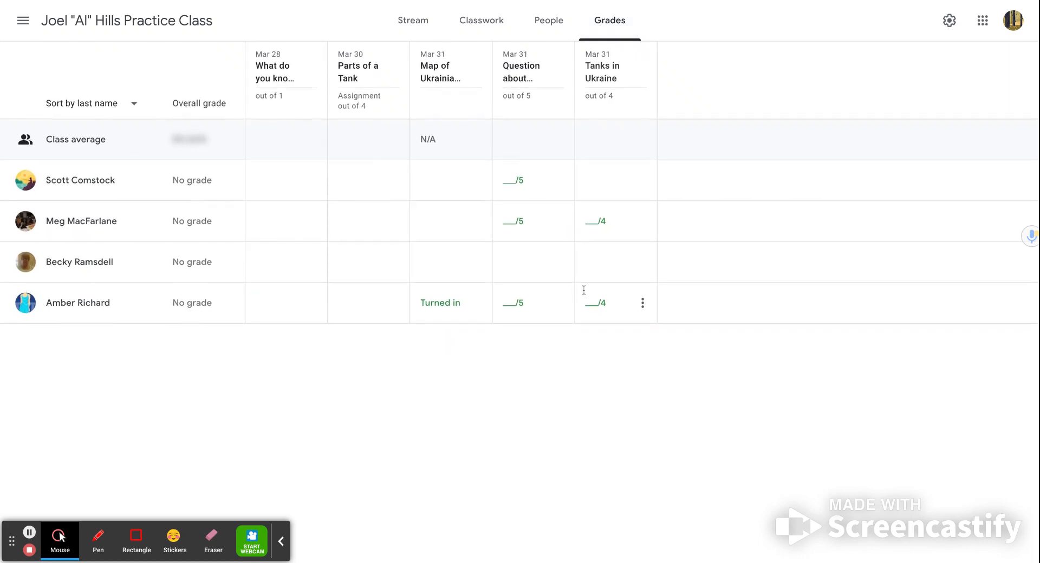
pyautogui.click(422, 31)
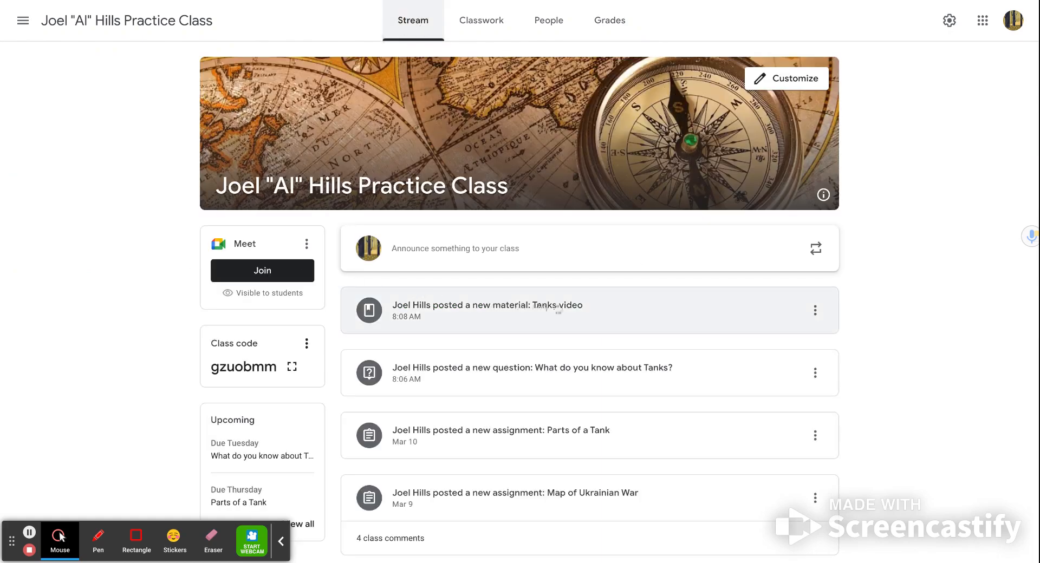